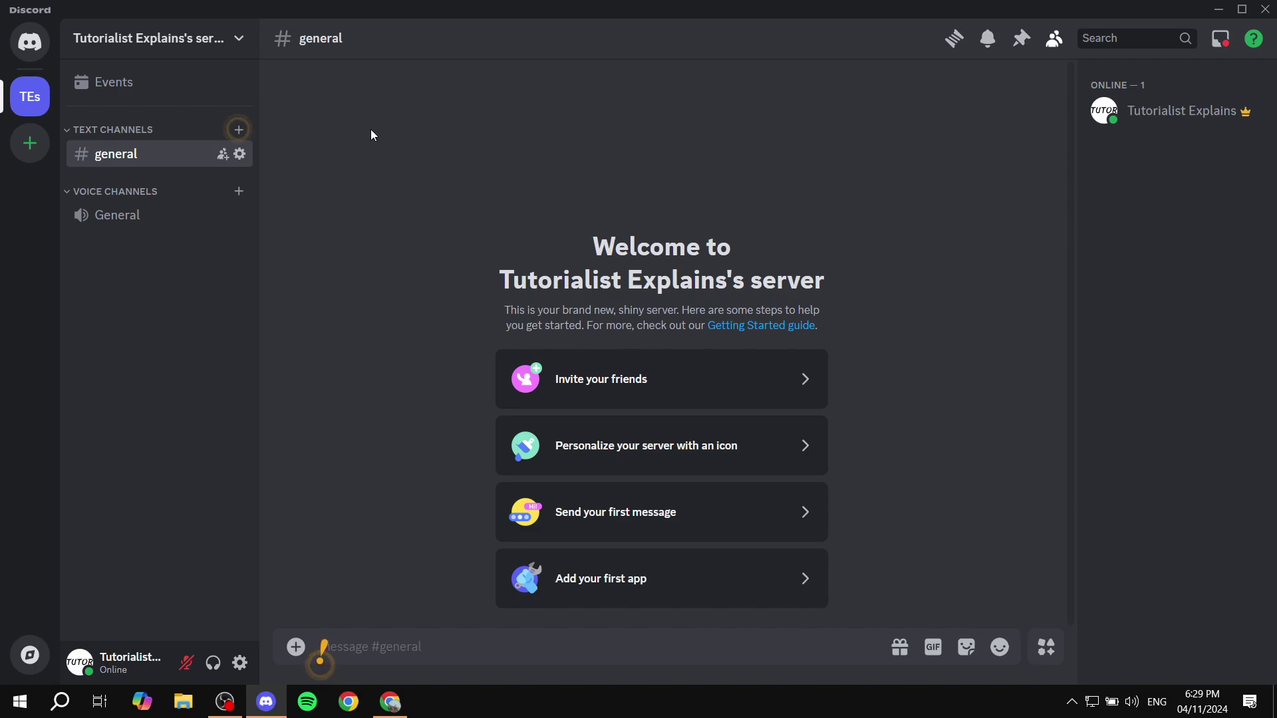
# - Open Server Settings from the server menu and go to the empty Emoji page
pyautogui.click(205, 43)
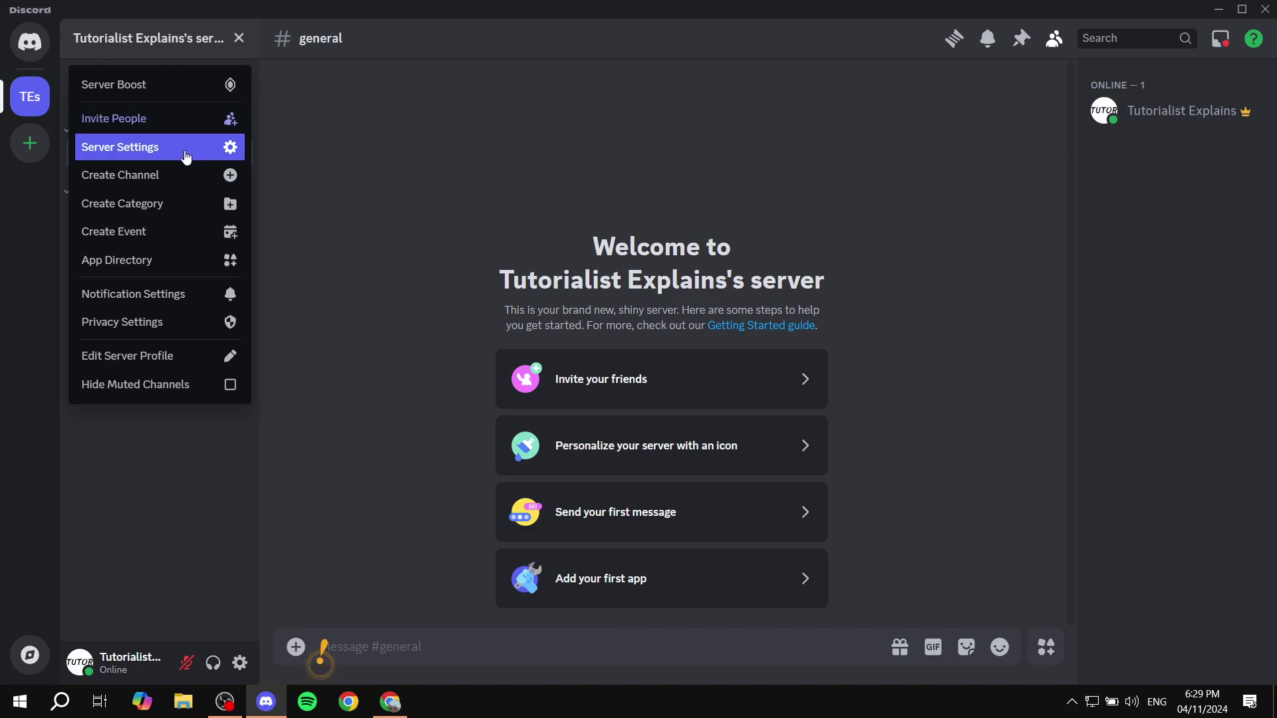
pyautogui.click(157, 158)
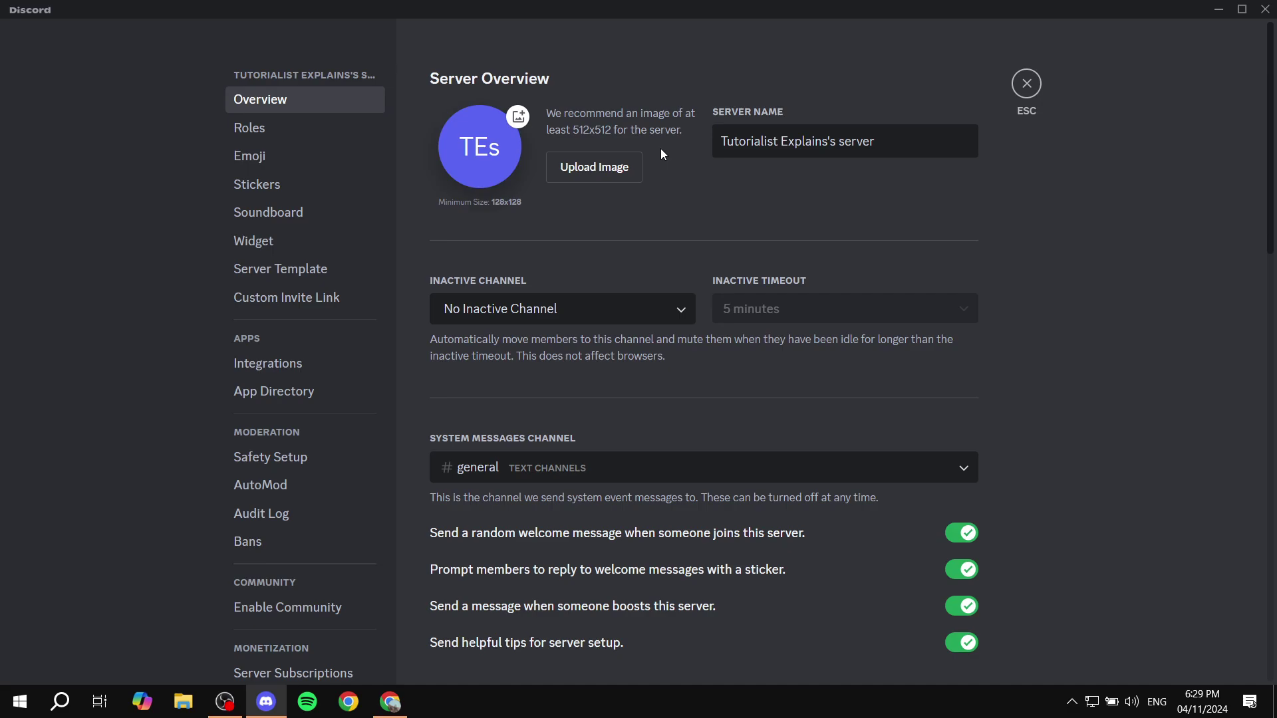
pyautogui.click(293, 160)
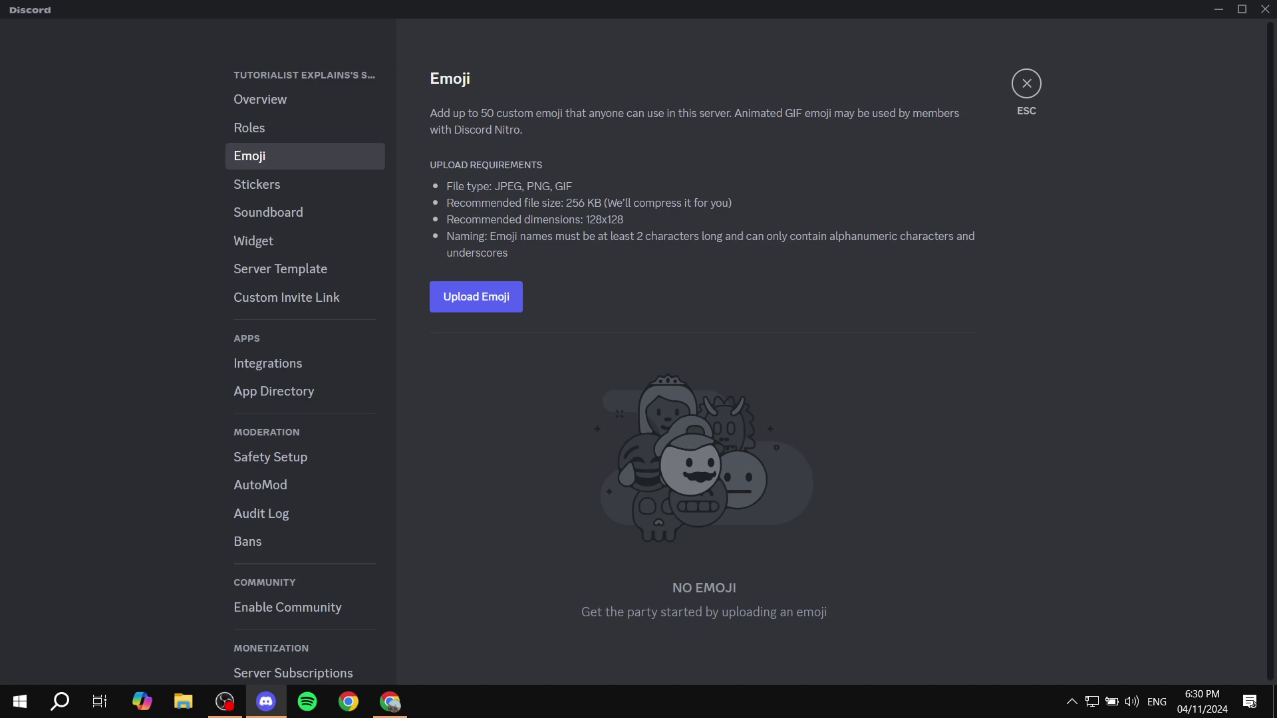
# - In Chrome, load the emoji.gg website
pyautogui.click(398, 704)
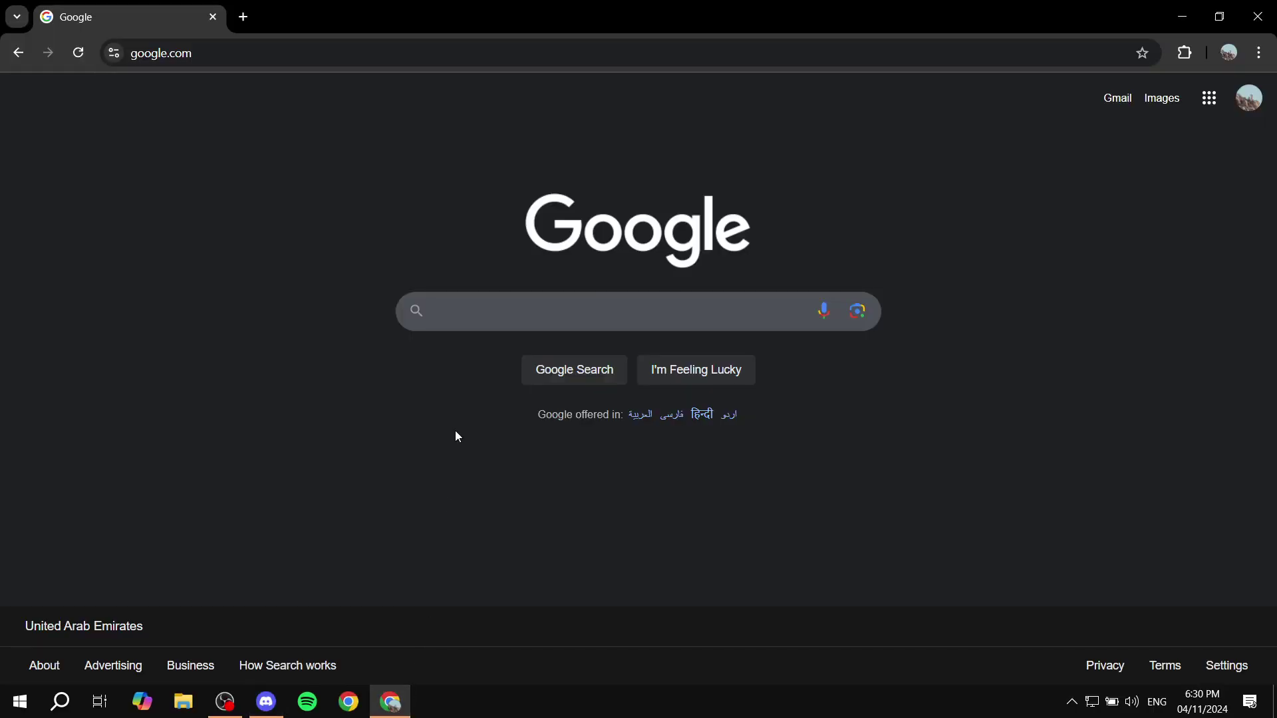
pyautogui.click(260, 58)
pyautogui.press('BackSpace')
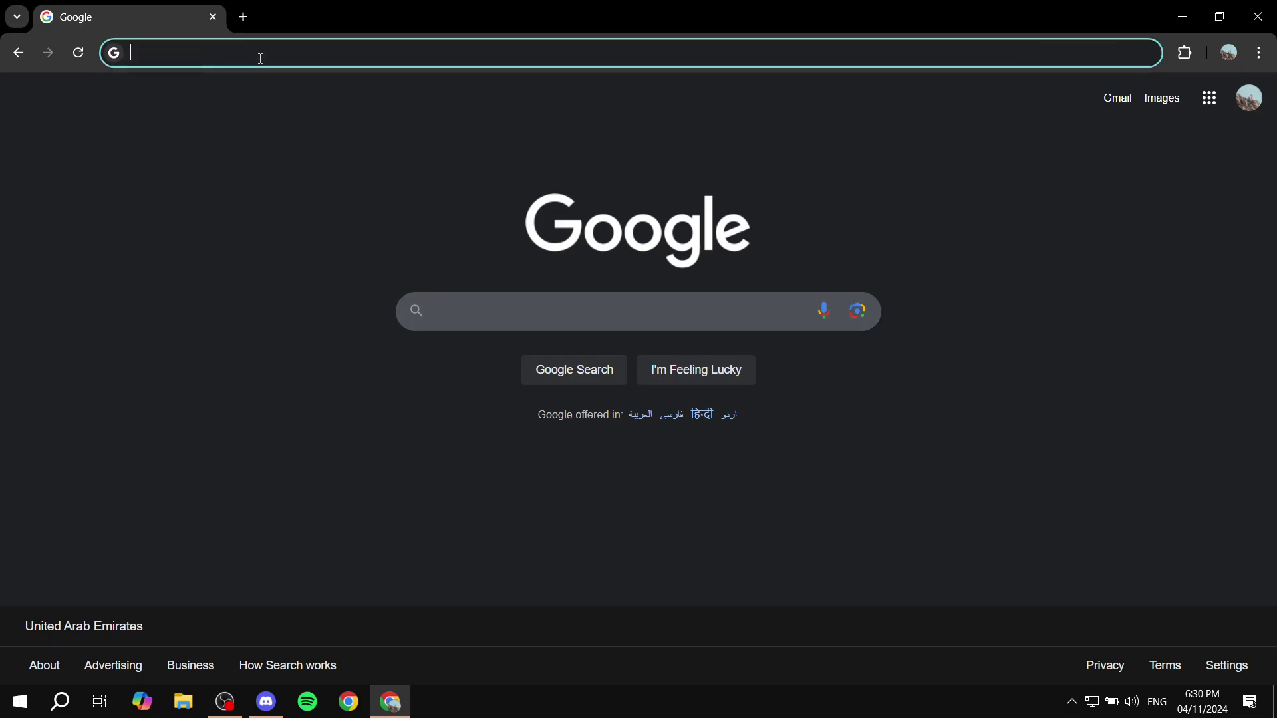
pyautogui.write('emoji.gg')
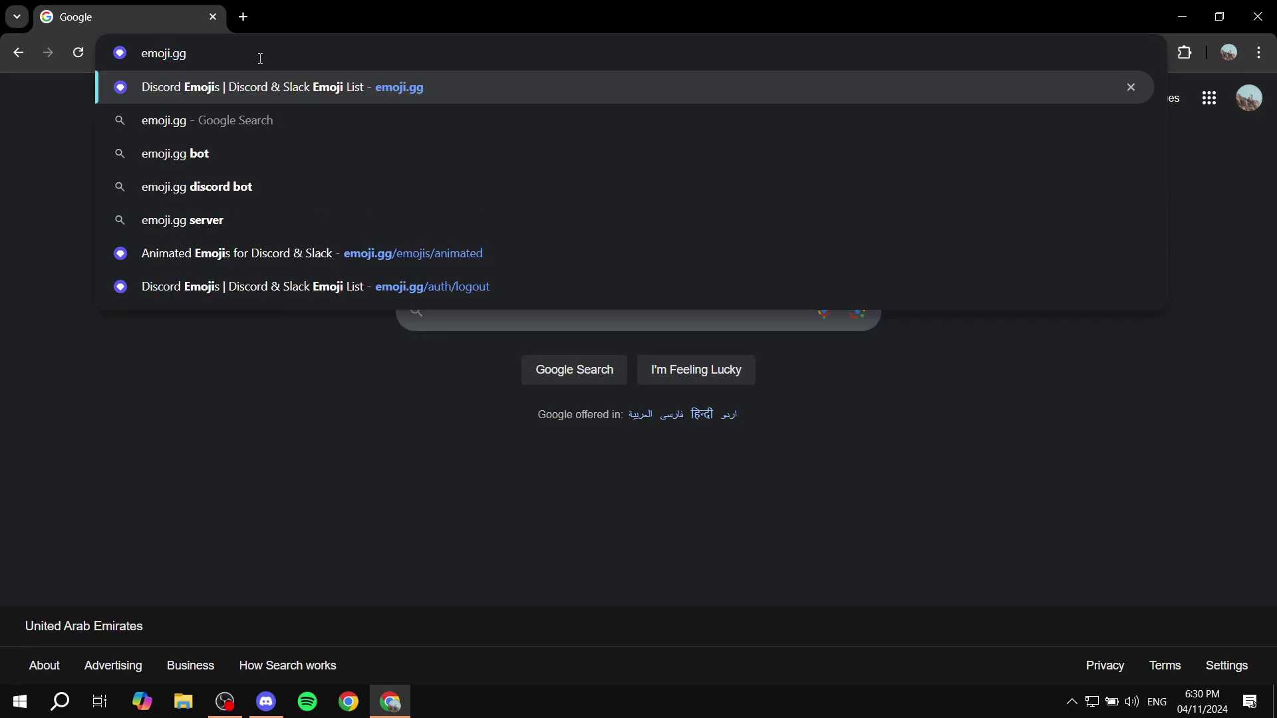
pyautogui.press('Return')
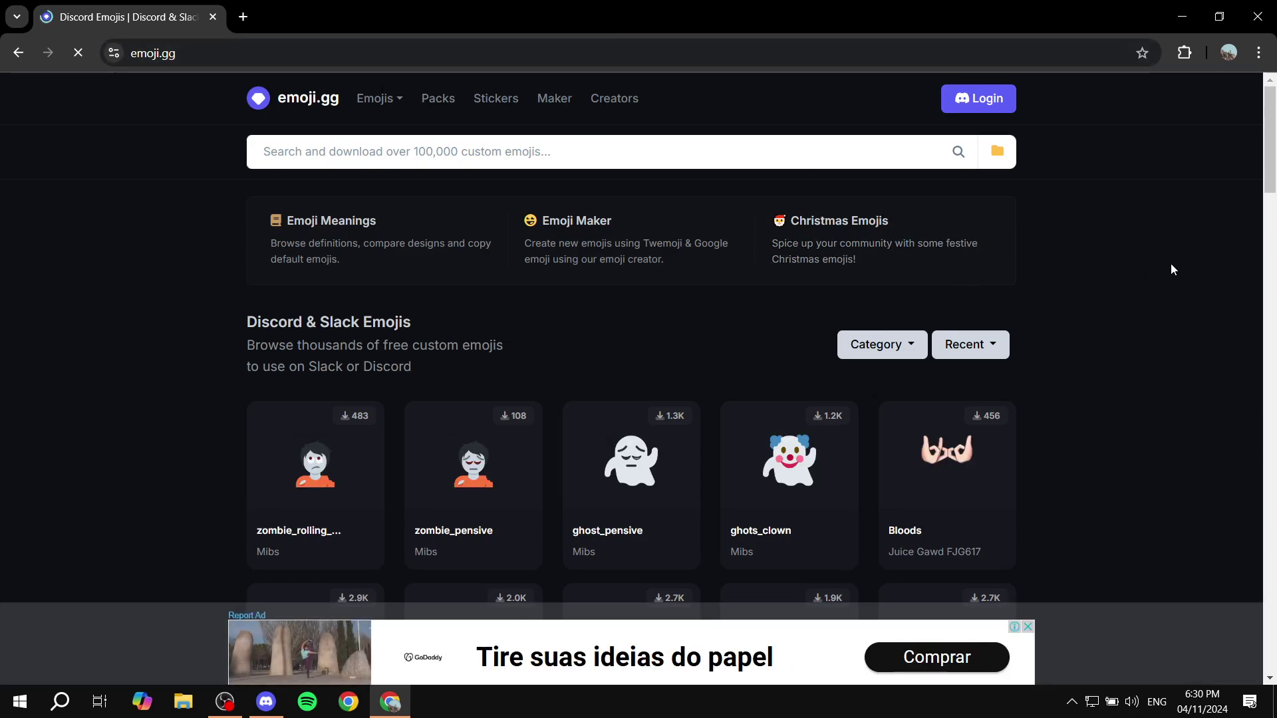
# - Dismiss the banner and video ads and close the popular searches panel
pyautogui.click(1028, 627)
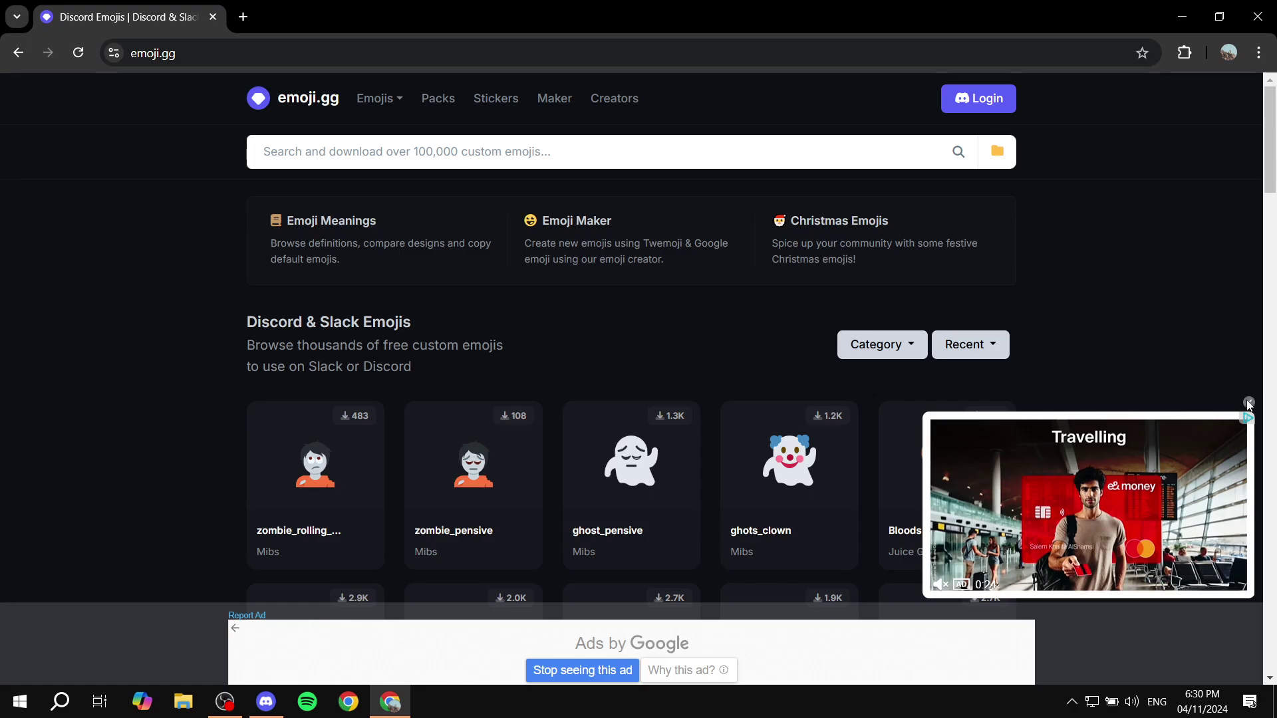
pyautogui.click(1248, 404)
pyautogui.click(478, 155)
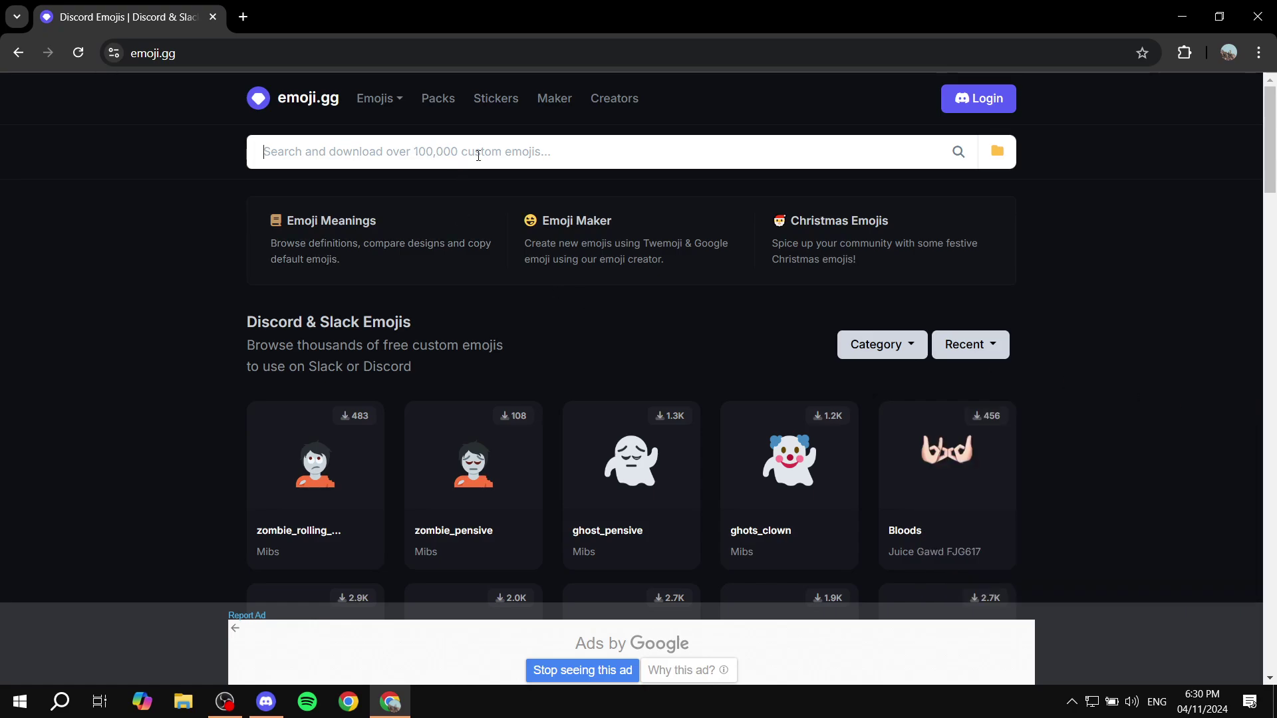
pyautogui.click(118, 272)
# - Show the Animated emoji category and dismiss the video ad over the grid
pyautogui.click(911, 345)
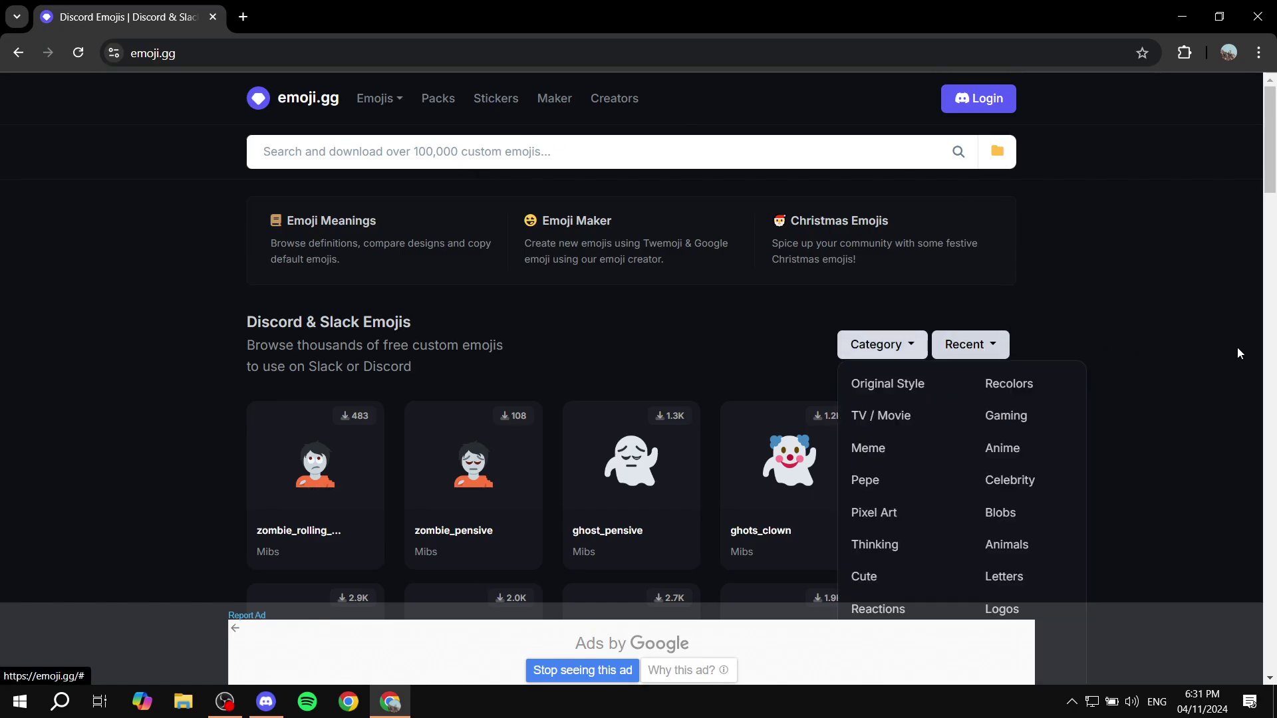
pyautogui.scroll(-2, 1217, 368)
pyautogui.scroll(2, 1177, 291)
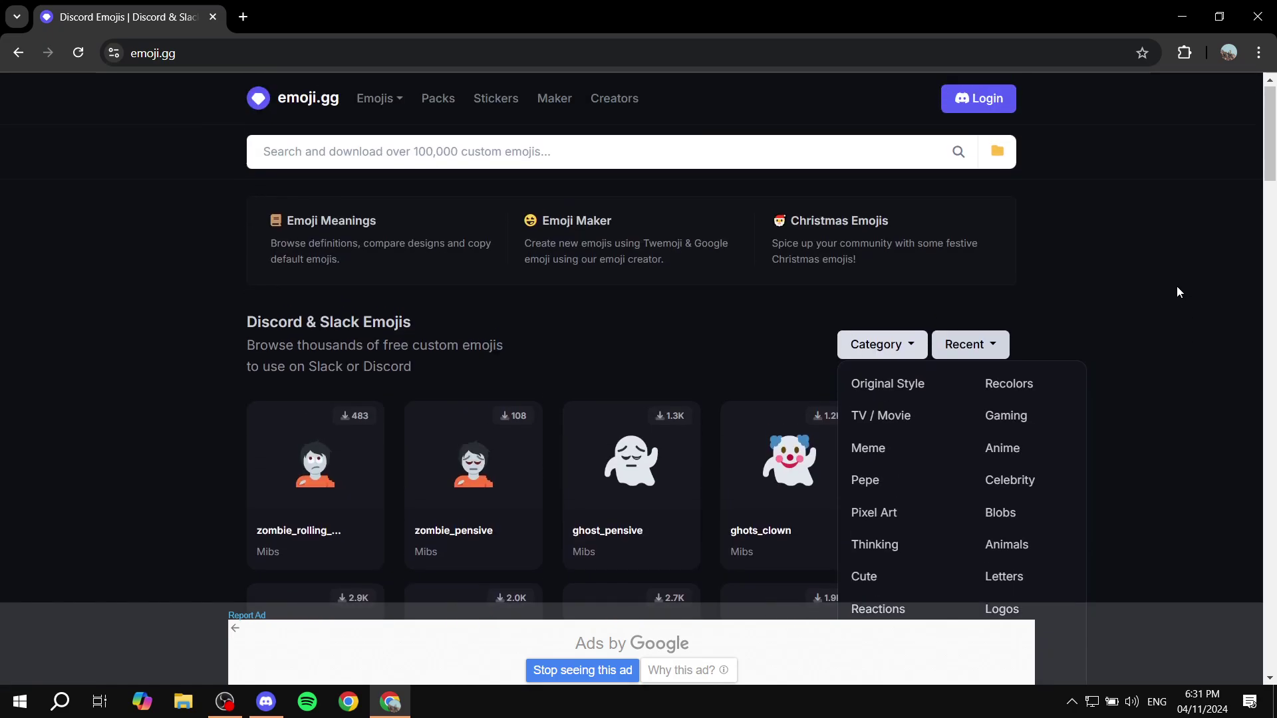
pyautogui.scroll(-2, 1158, 340)
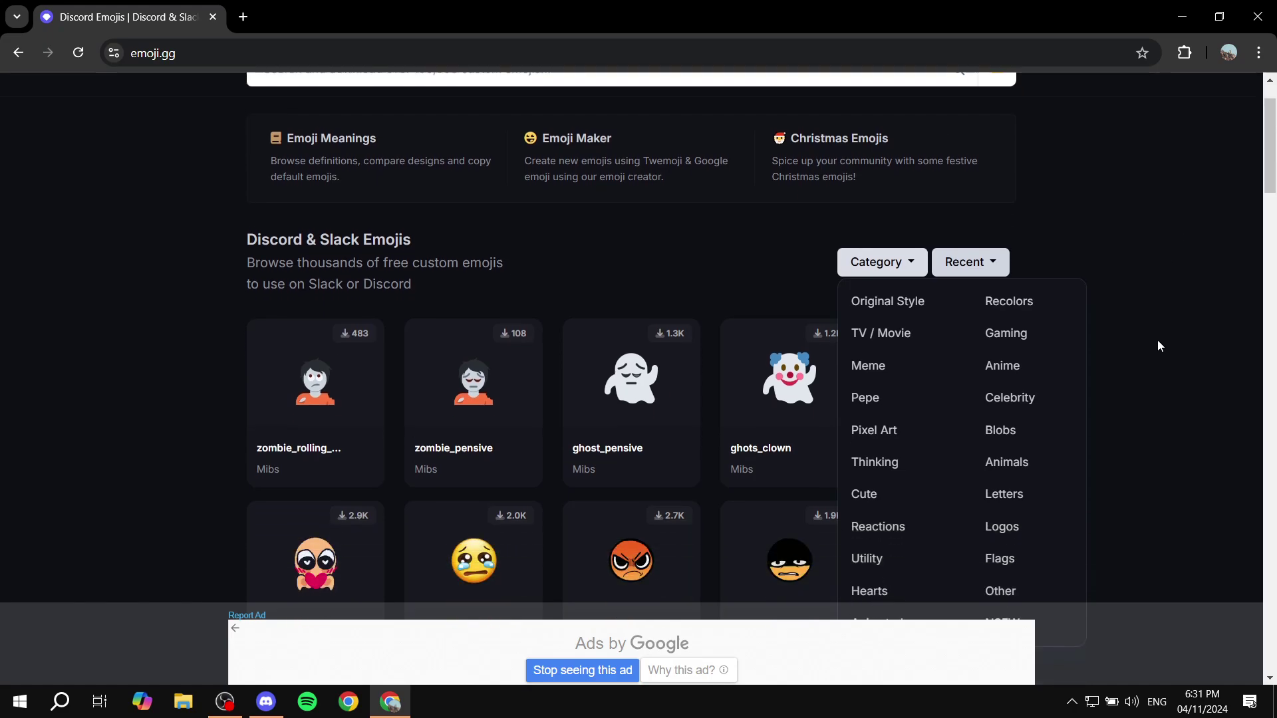
pyautogui.click(883, 572)
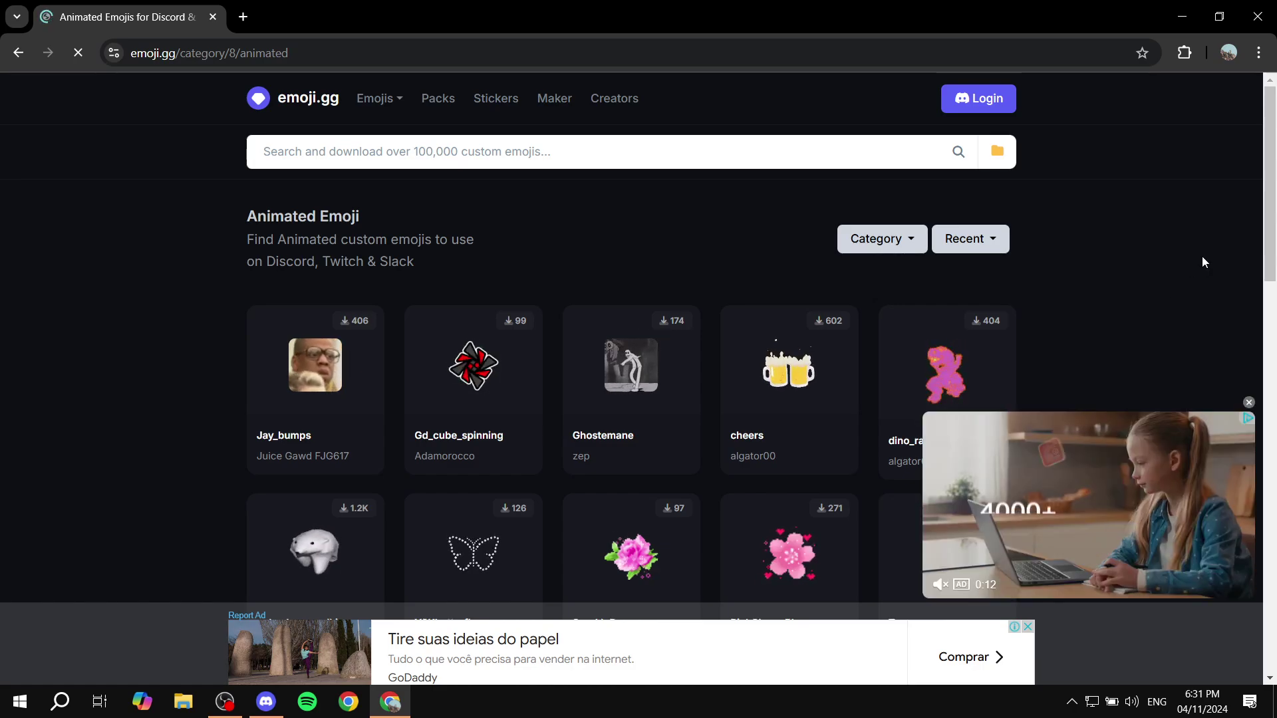
pyautogui.click(1249, 402)
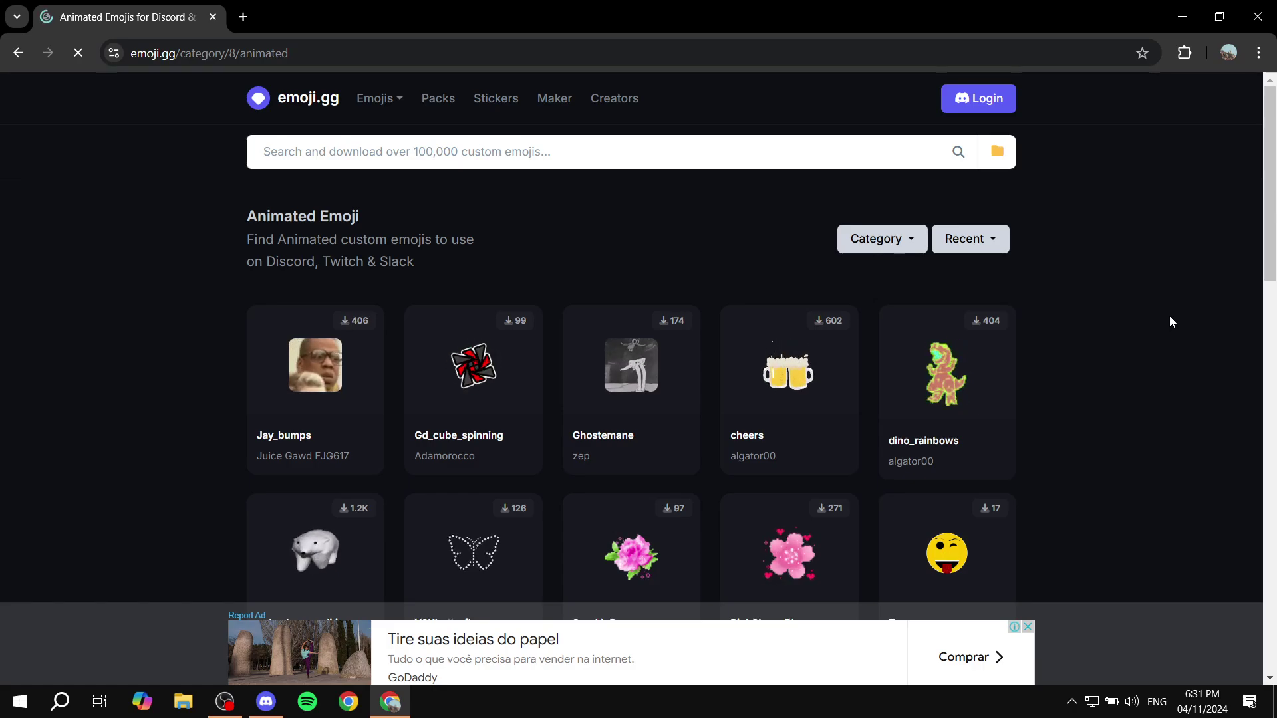
# - Download the polar_bear_walking emoji as polar_bear_walking.gif
pyautogui.scroll(-2, 1169, 316)
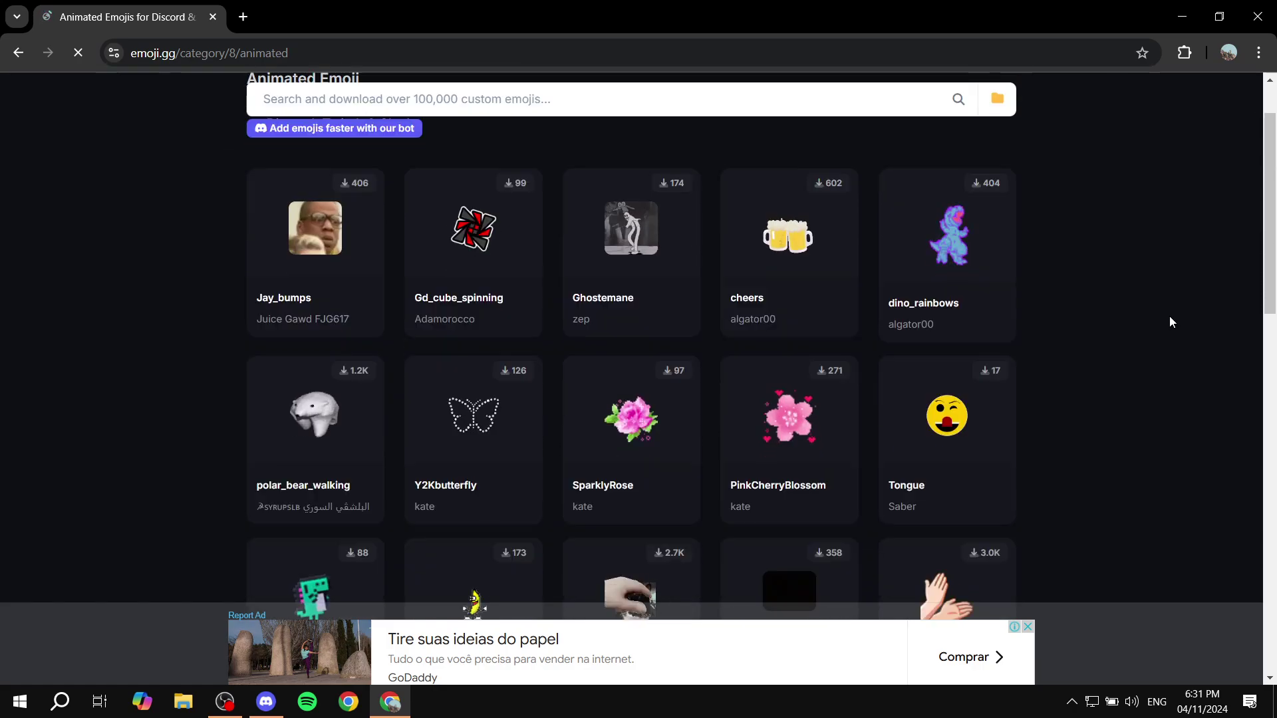
pyautogui.moveTo(956, 427)
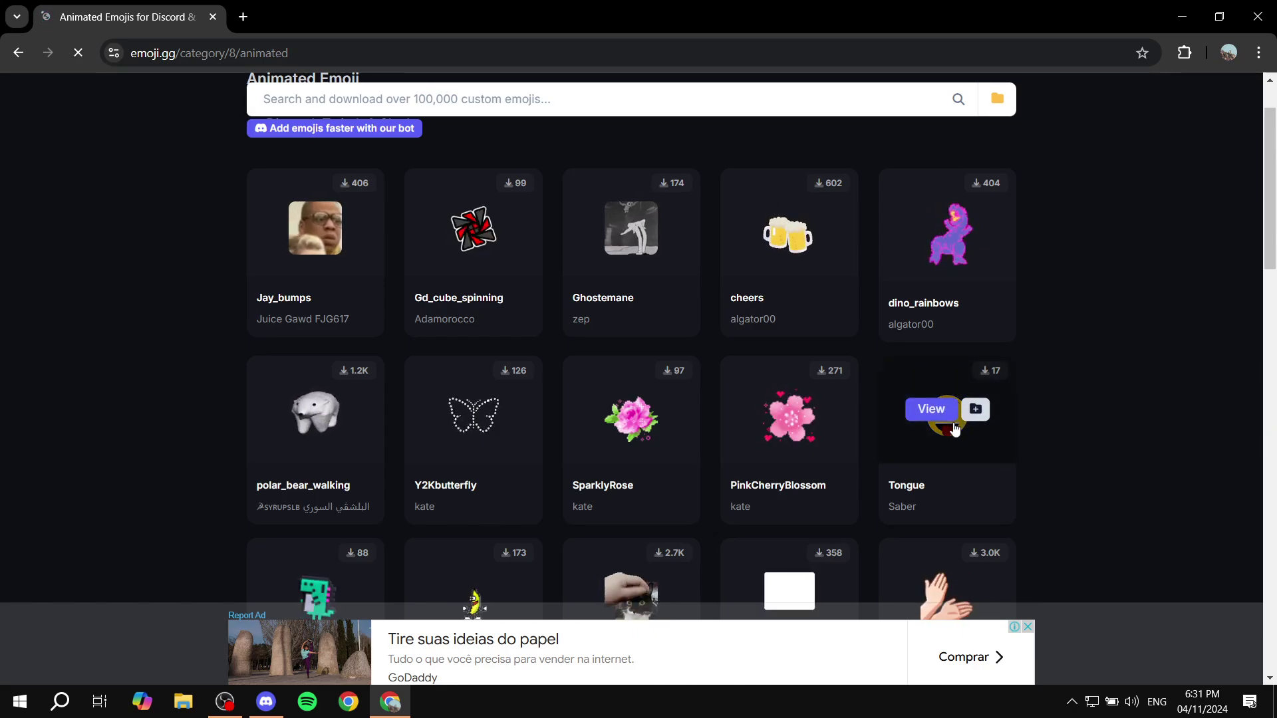
pyautogui.moveTo(296, 440)
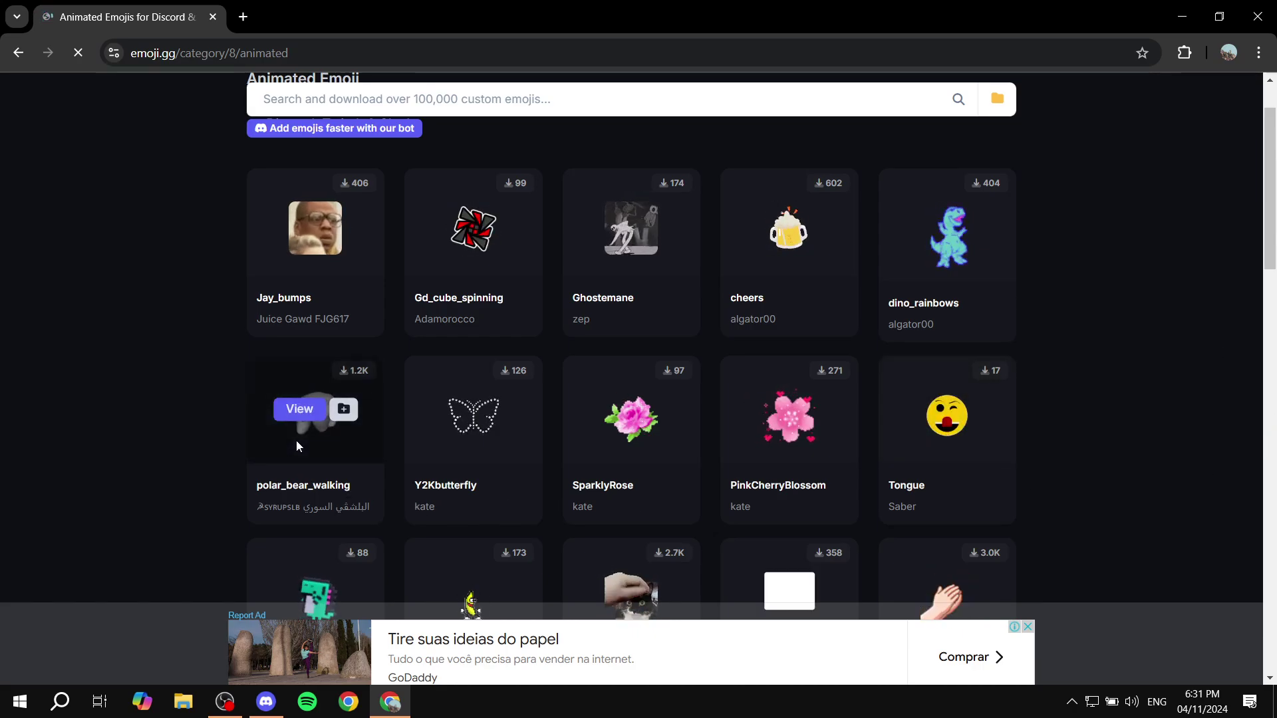
pyautogui.click(304, 488)
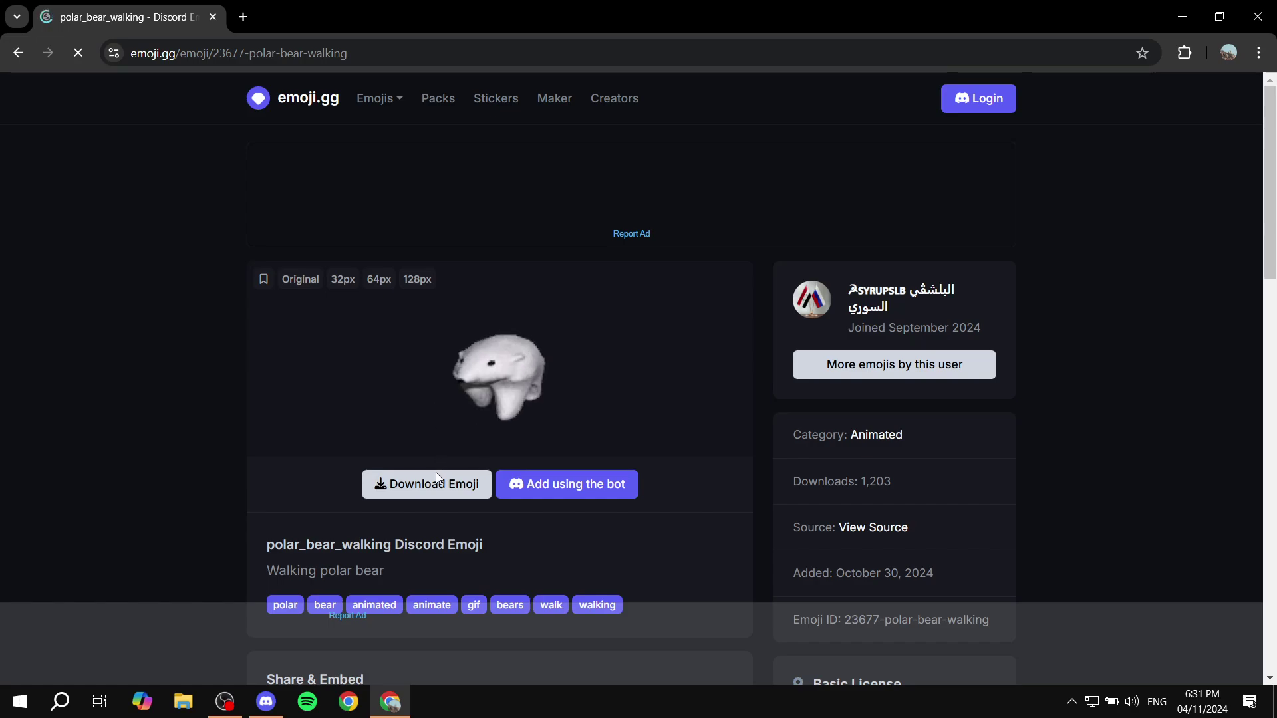
pyautogui.click(434, 485)
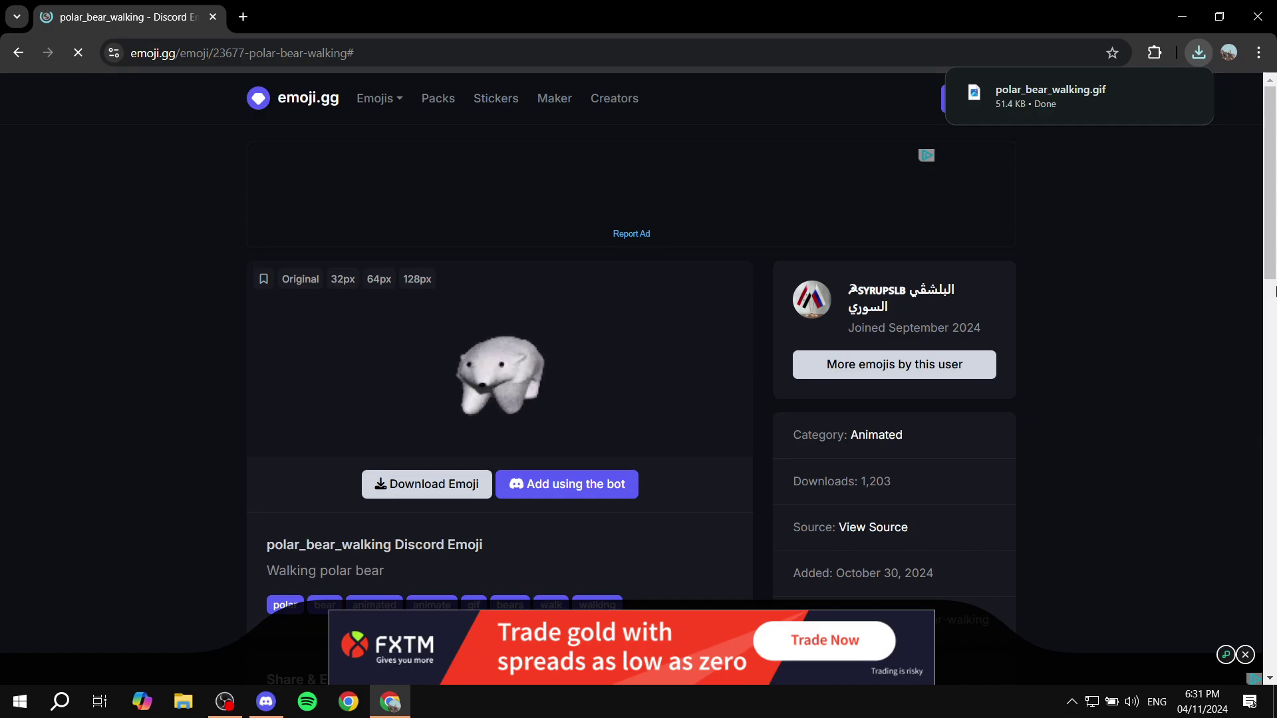
pyautogui.moveTo(1075, 93)
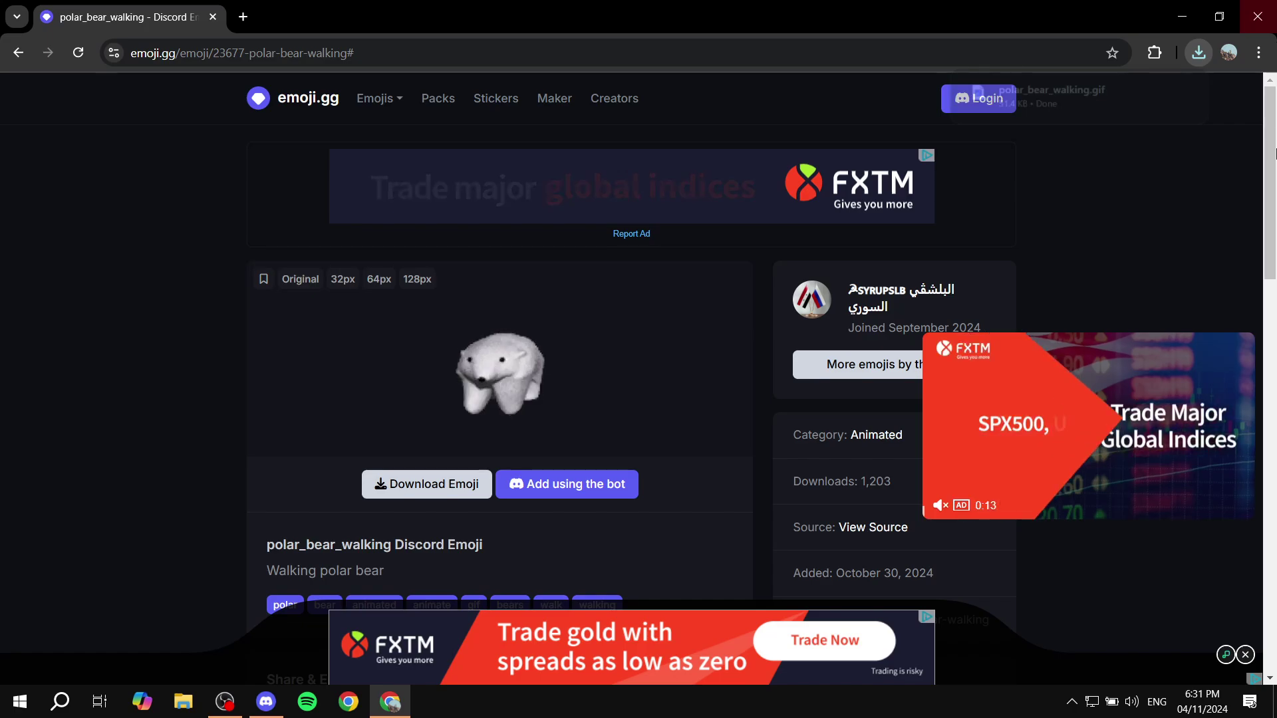
# - Close Chrome and reopen Discord's Server Settings on the Emoji page
pyautogui.click(1257, 17)
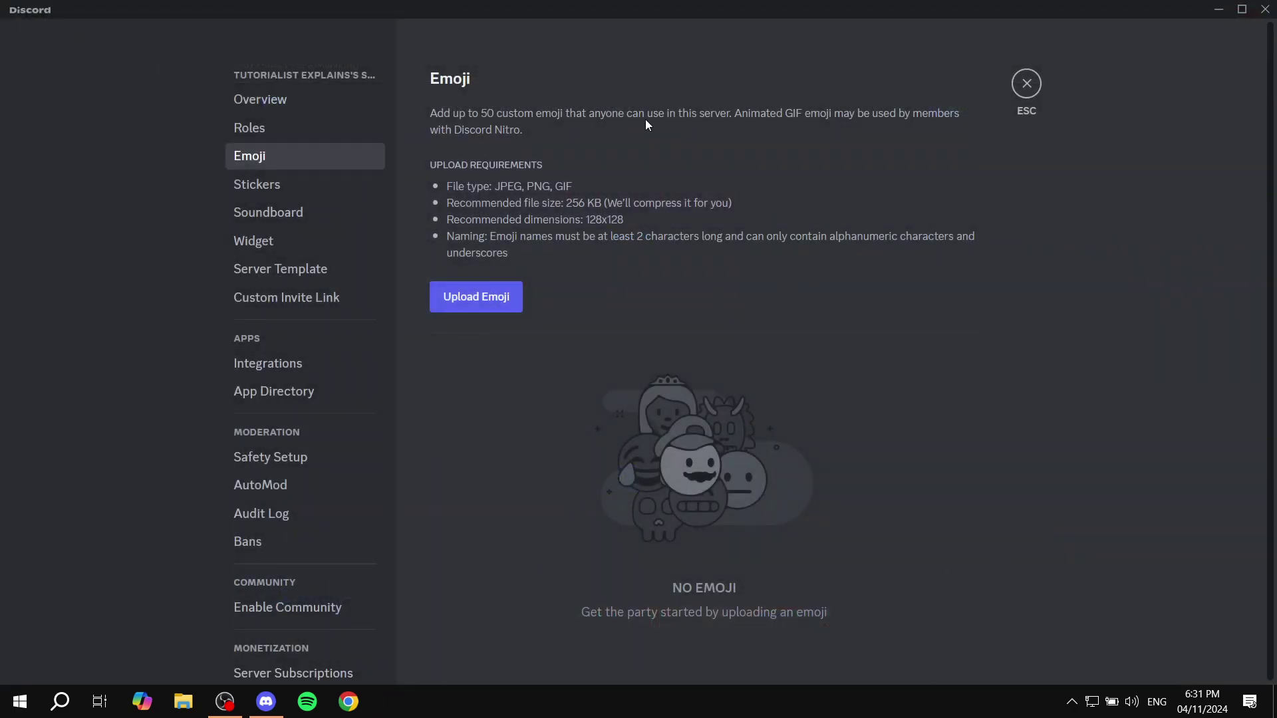
pyautogui.click(1024, 85)
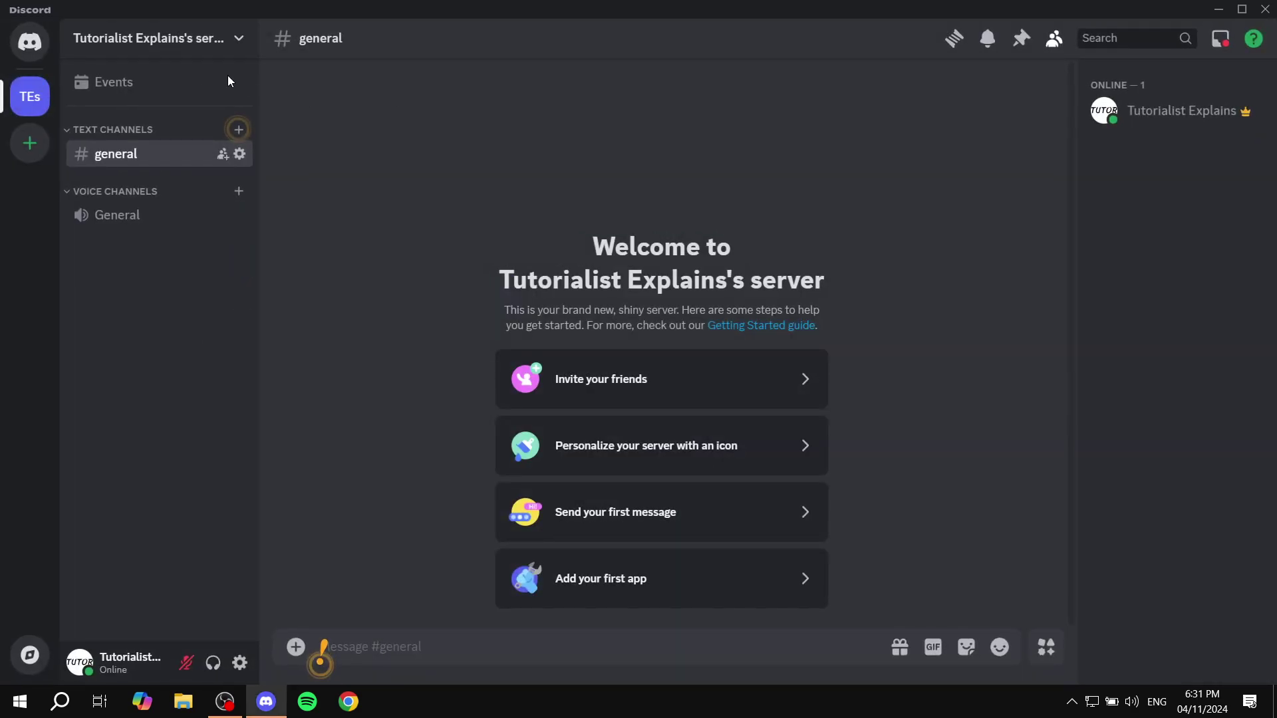
pyautogui.click(177, 37)
pyautogui.click(220, 145)
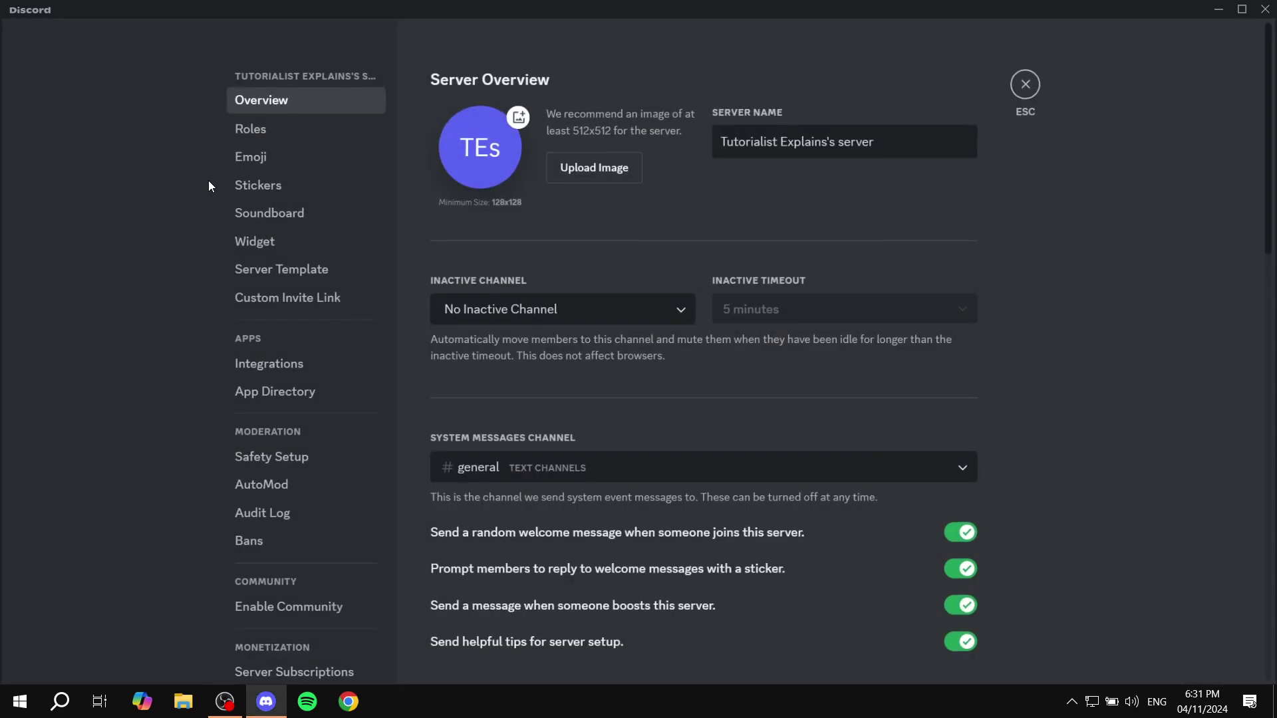
pyautogui.click(279, 159)
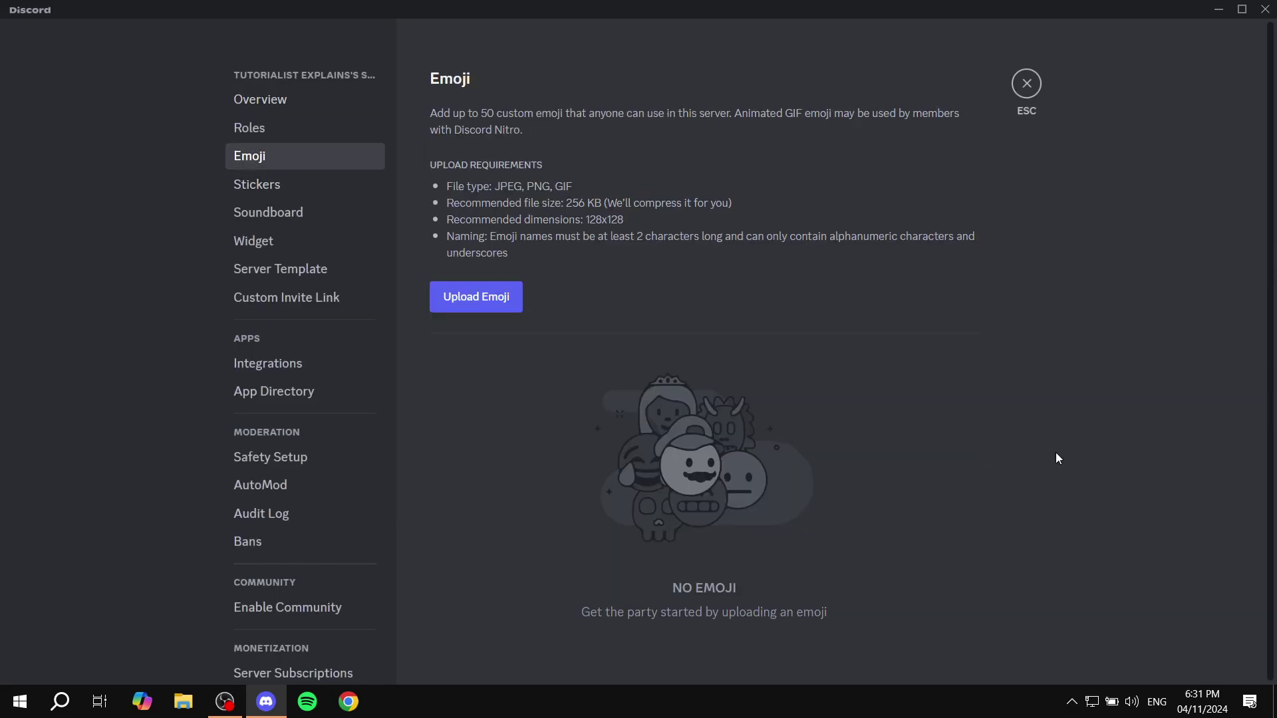
# - Upload polar_bear_walking.gif from the Downloads folder as a server emoji
pyautogui.click(476, 298)
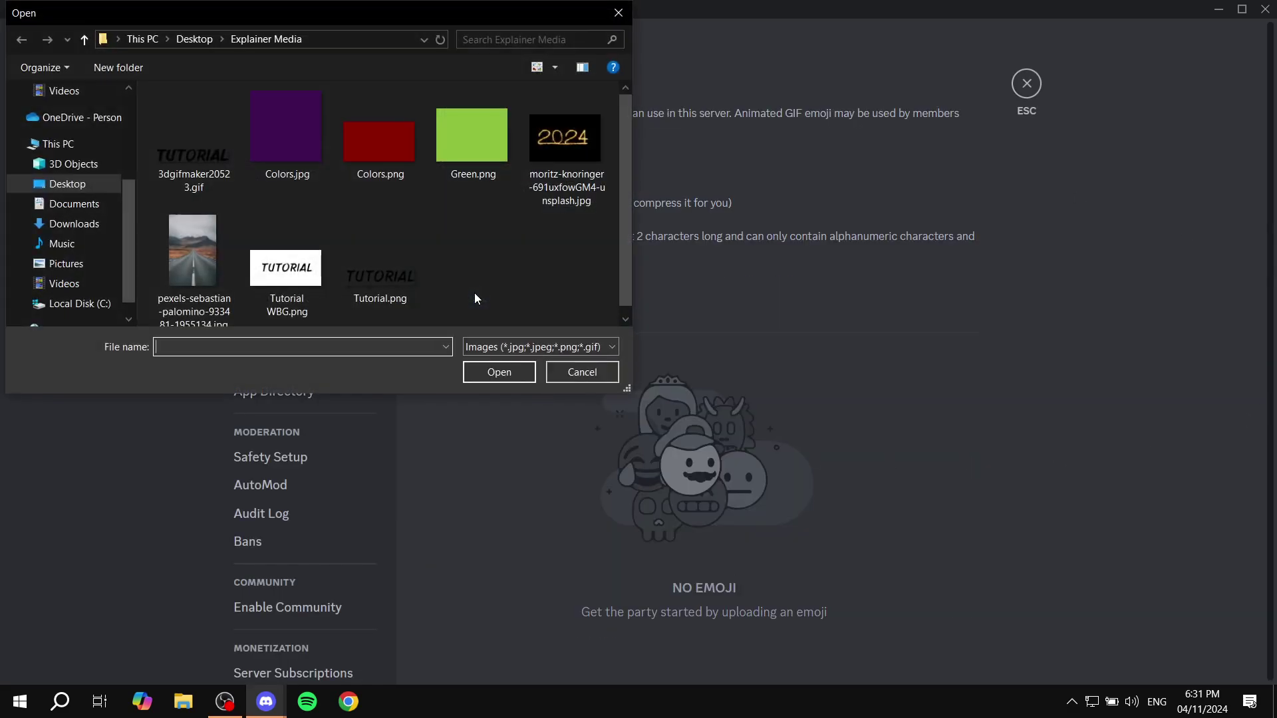
pyautogui.click(74, 224)
pyautogui.click(217, 136)
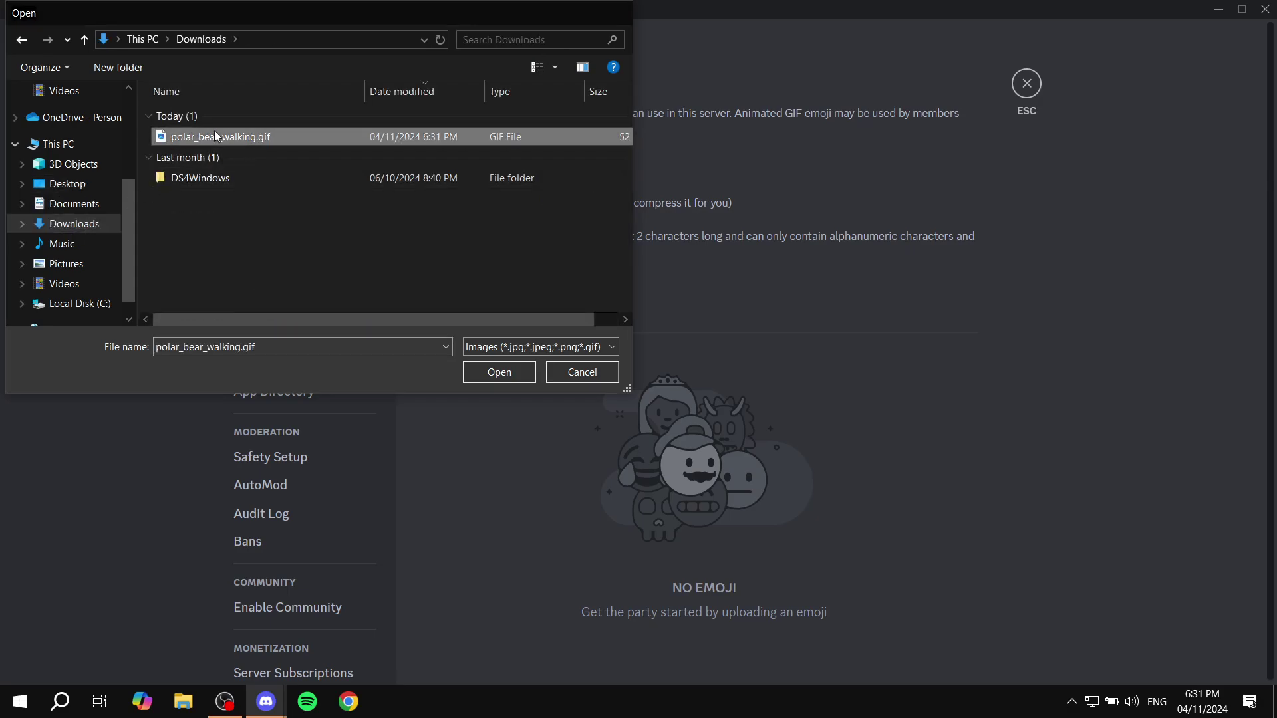
pyautogui.doubleClick(217, 137)
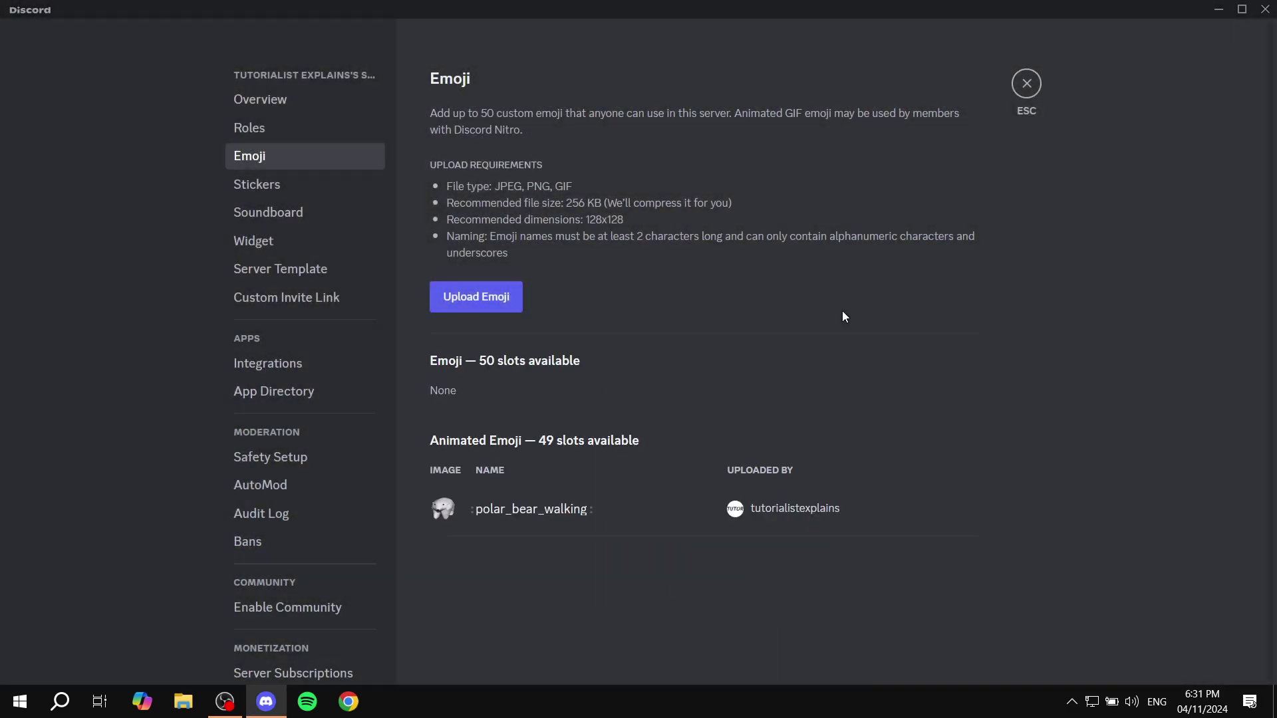
pyautogui.moveTo(691, 478)
# - Close settings, find polar_bear_walking in the emoji picker, then dismiss the Nitro upsell and picker
pyautogui.click(1027, 83)
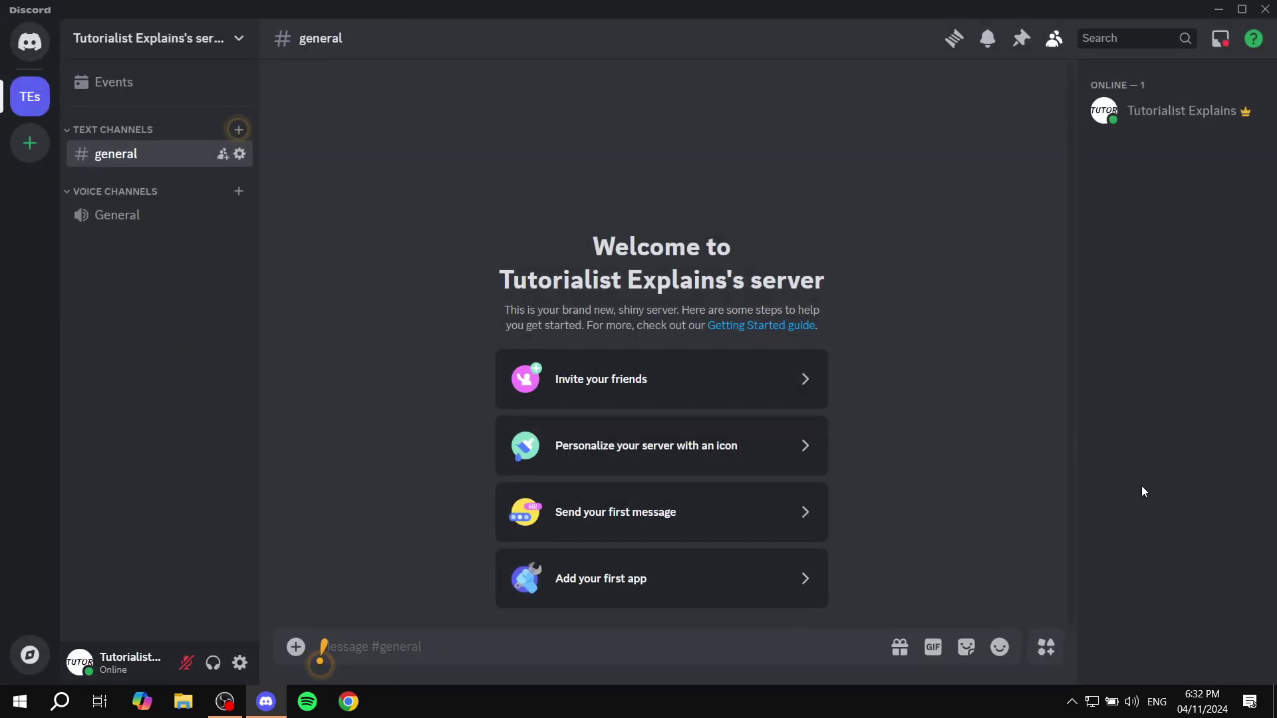
pyautogui.click(999, 647)
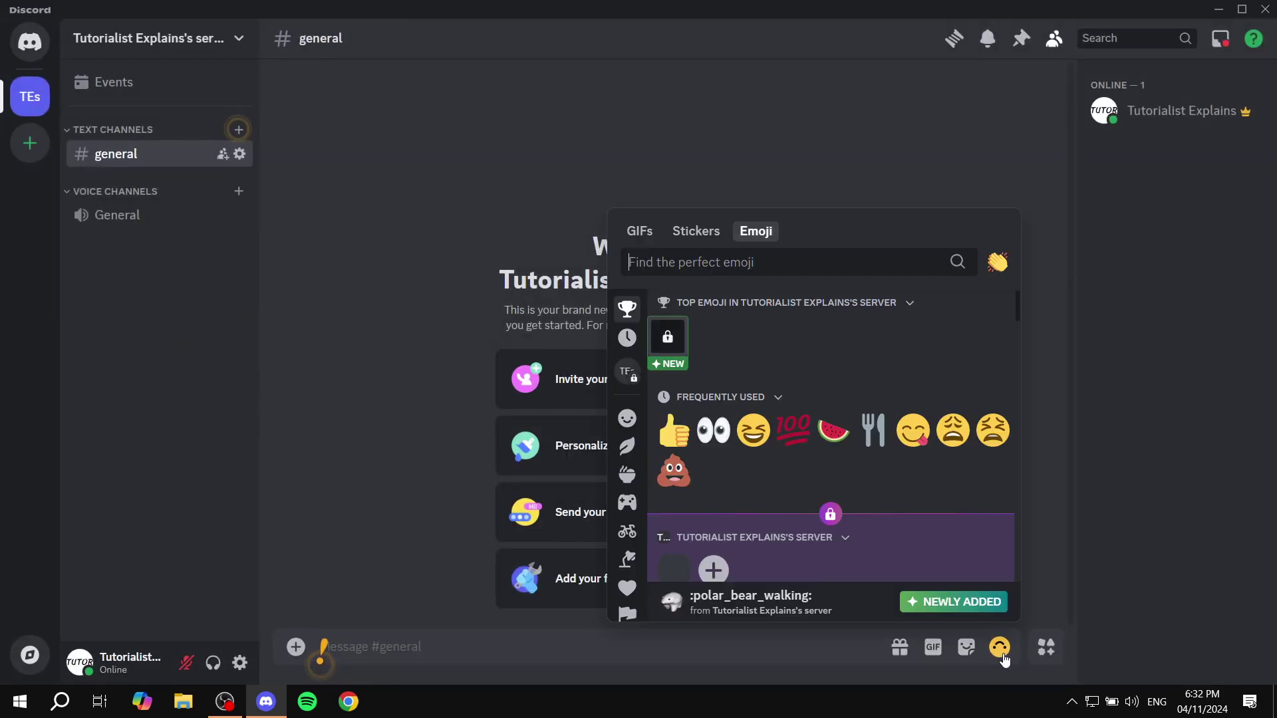
pyautogui.click(677, 338)
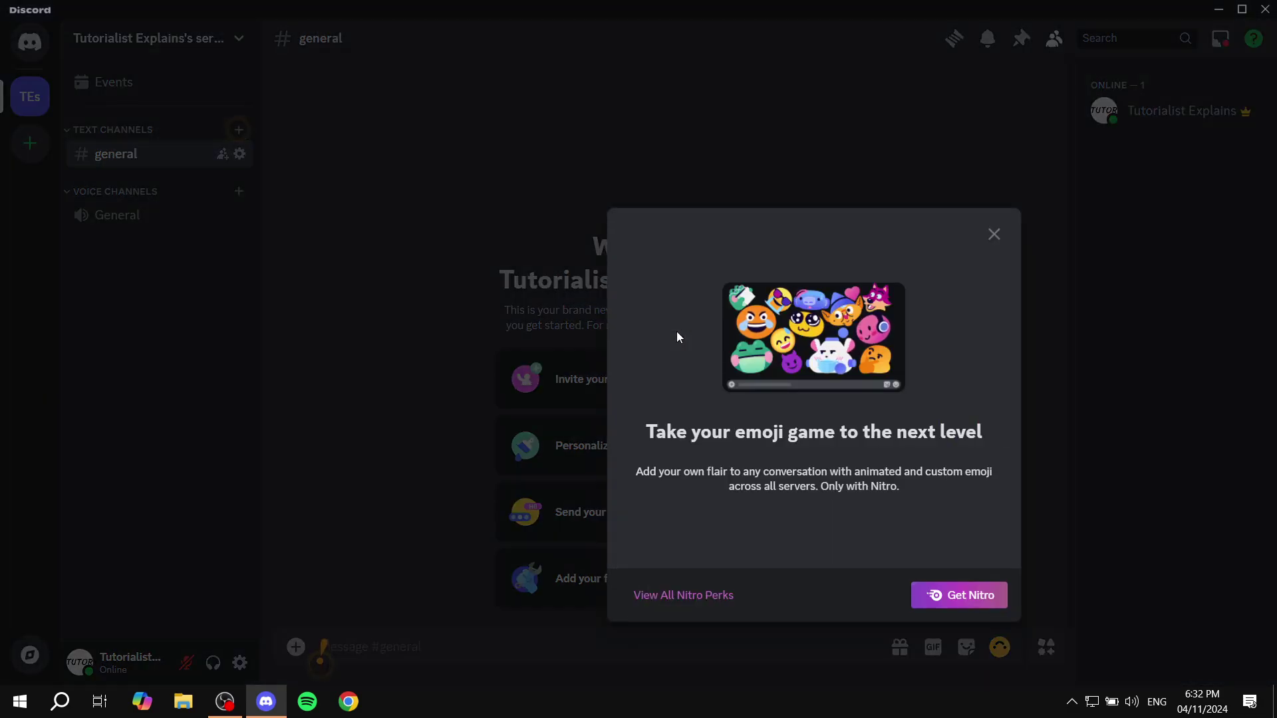
pyautogui.click(994, 236)
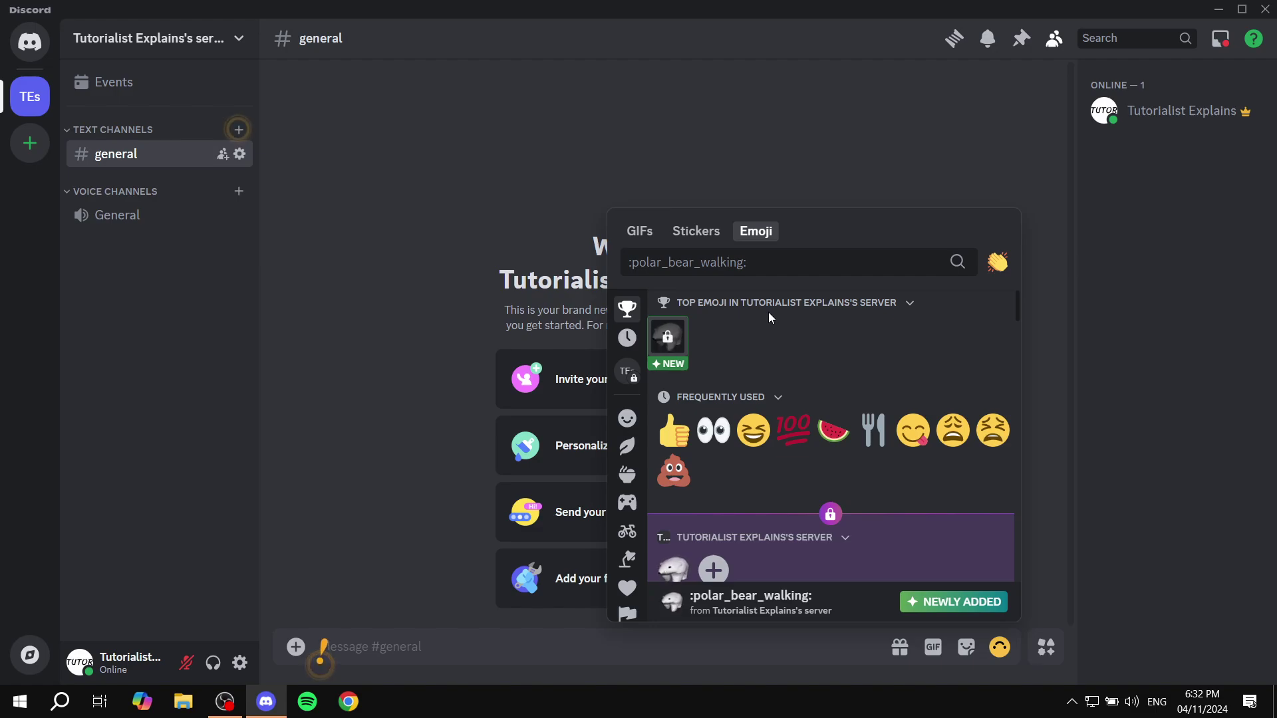
pyautogui.click(821, 158)
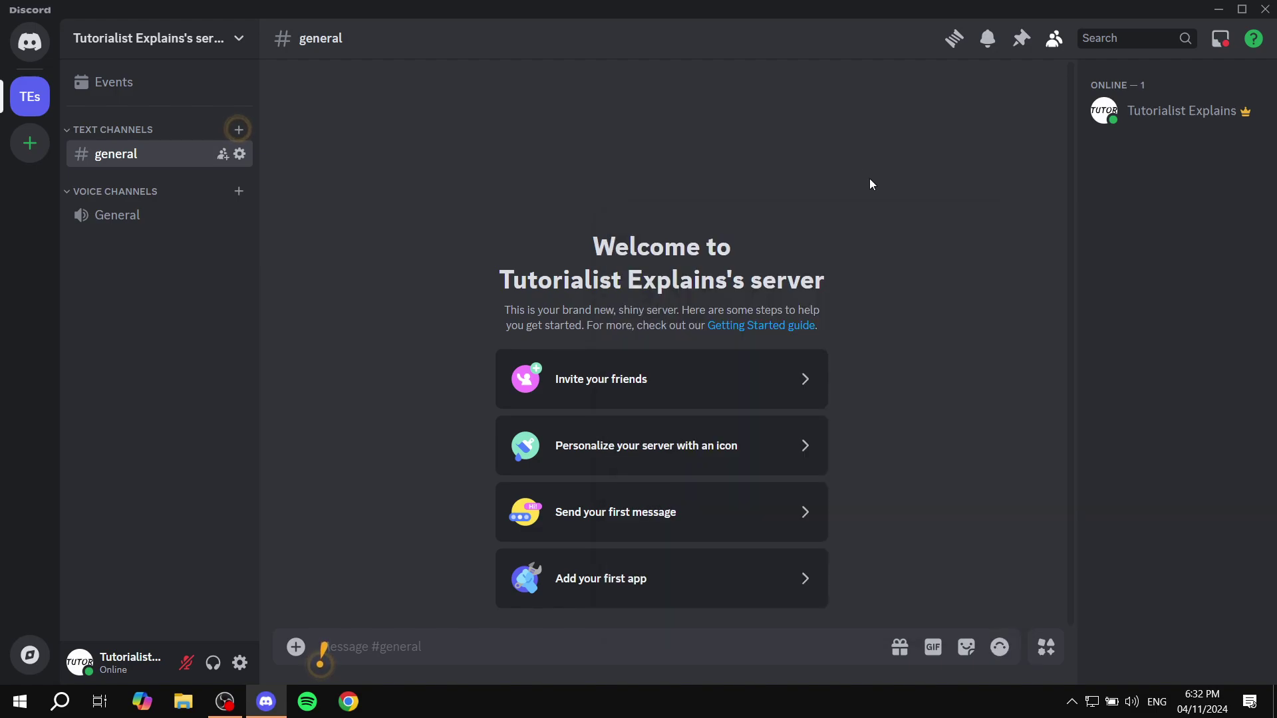